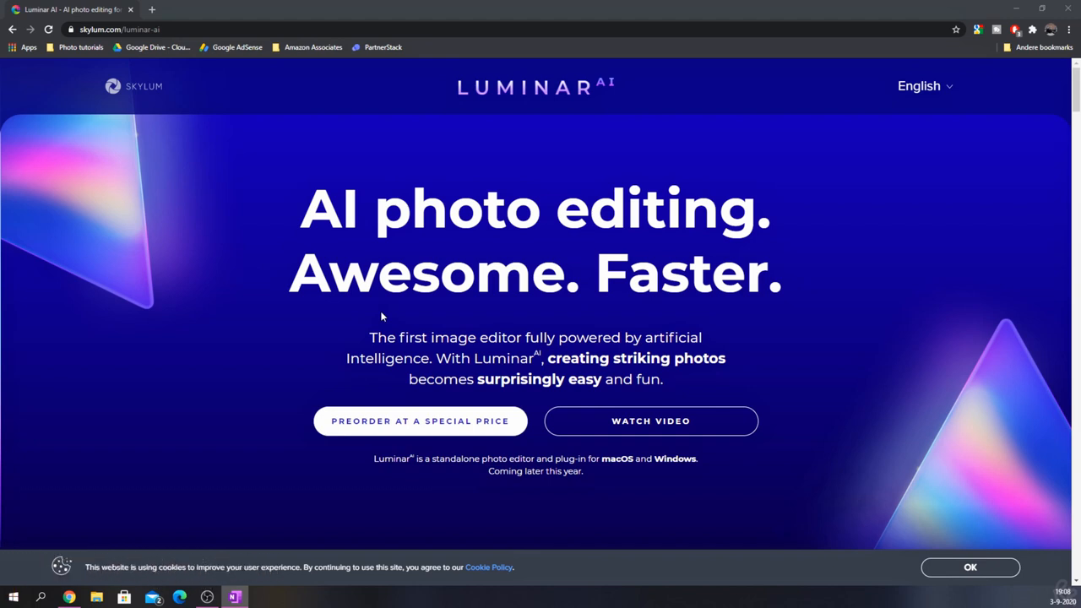
{"action": "scroll", "coordinate": [381, 316], "scroll_direction": "down", "scroll_amount": 3}
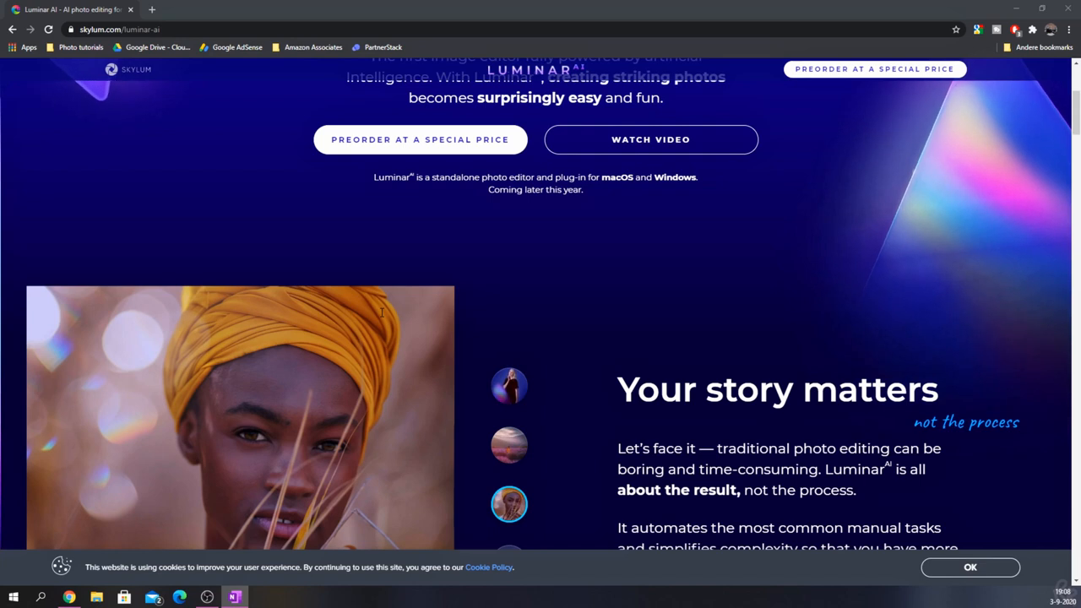
{"action": "scroll", "coordinate": [462, 336], "scroll_direction": "down", "scroll_amount": 2}
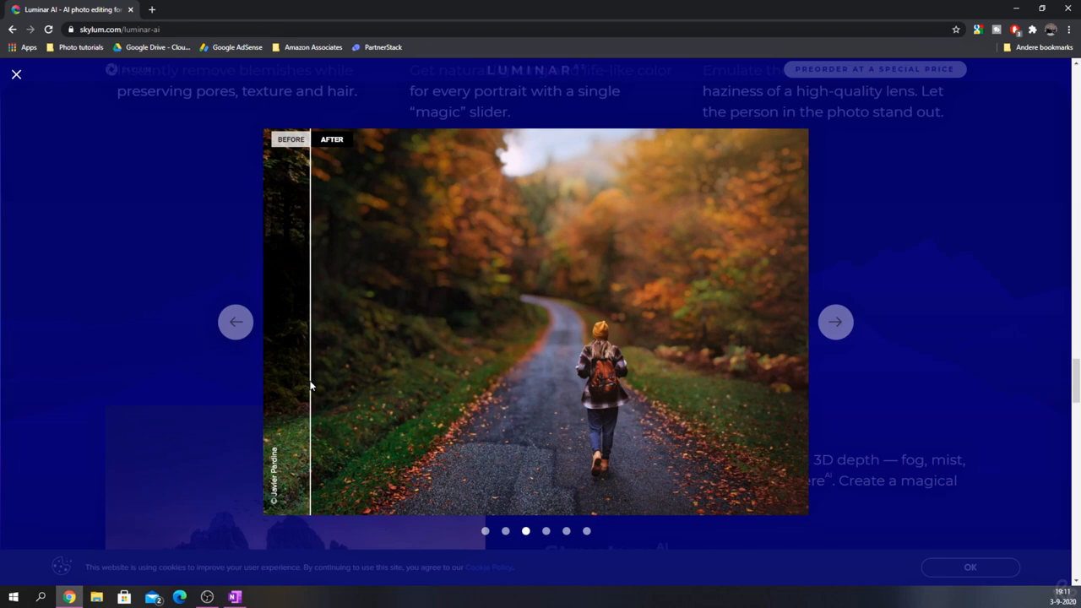
- Compare the autumn road photo's before and after versions, then close the examples gallery
{"action": "left_click_drag", "start_coordinate": [310, 386], "coordinate": [773, 415]}
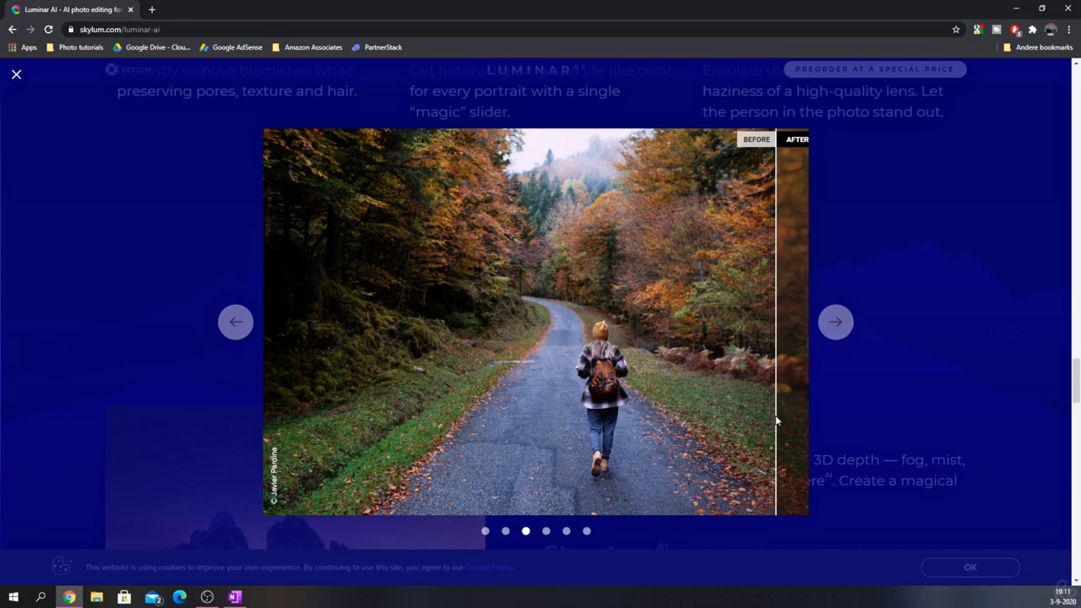
{"action": "left_click_drag", "start_coordinate": [777, 419], "coordinate": [244, 396]}
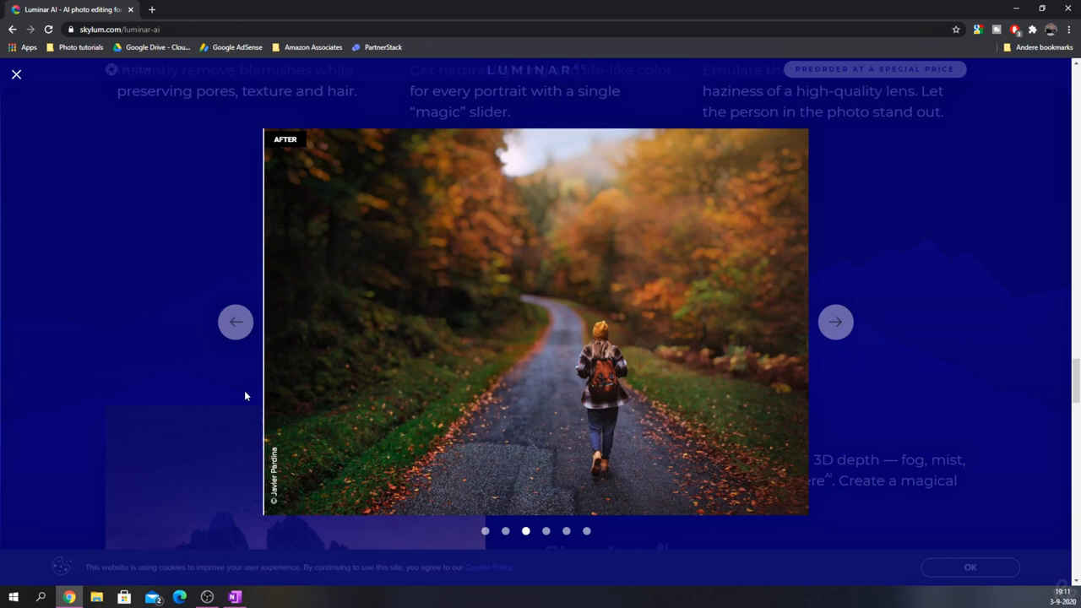
{"action": "left_click", "coordinate": [244, 395]}
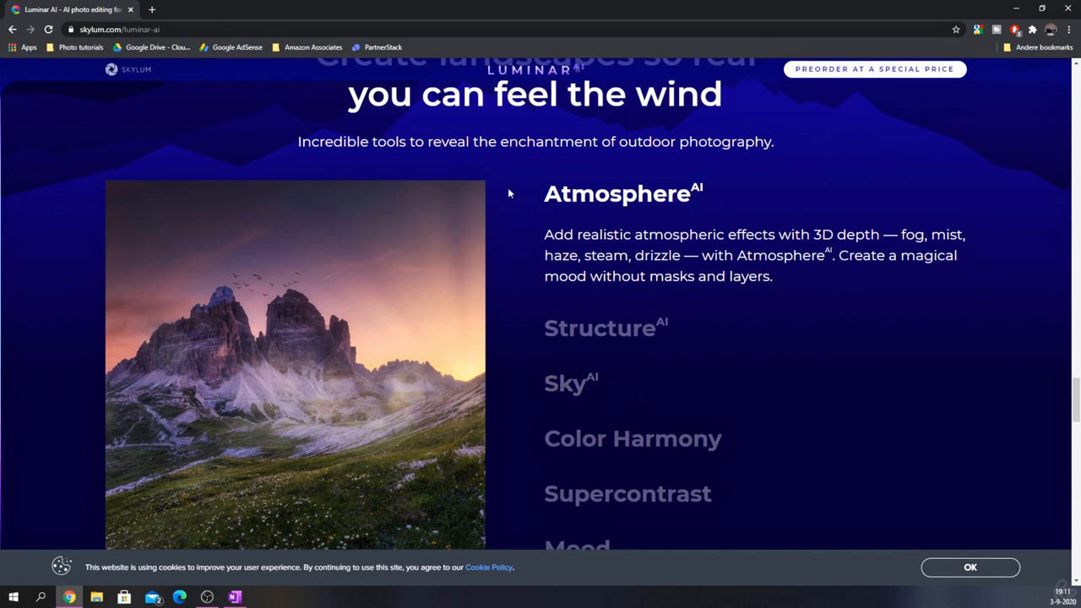
- Expand the Structure and then Sky landscape tools to view their descriptions and example photos
{"action": "left_click", "coordinate": [598, 330]}
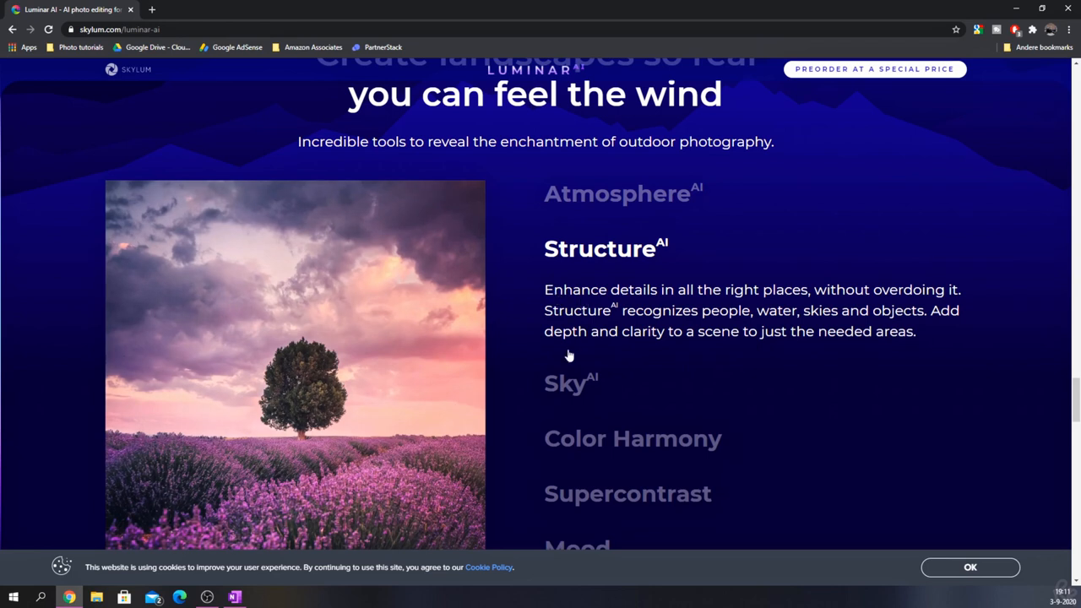
{"action": "left_click", "coordinate": [570, 382]}
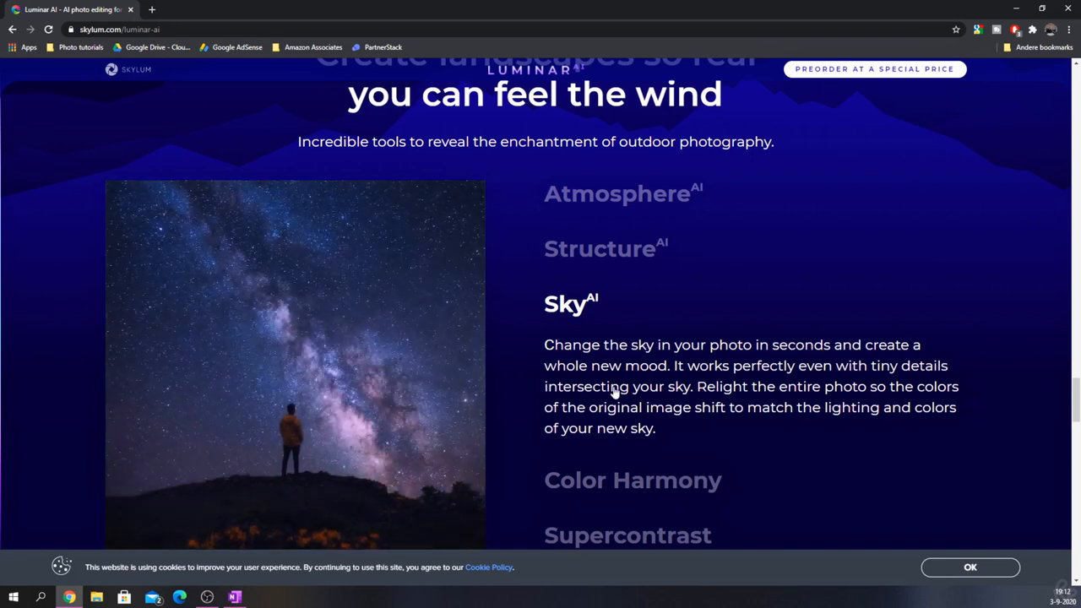
{"action": "scroll", "coordinate": [615, 391], "scroll_direction": "down", "scroll_amount": 1}
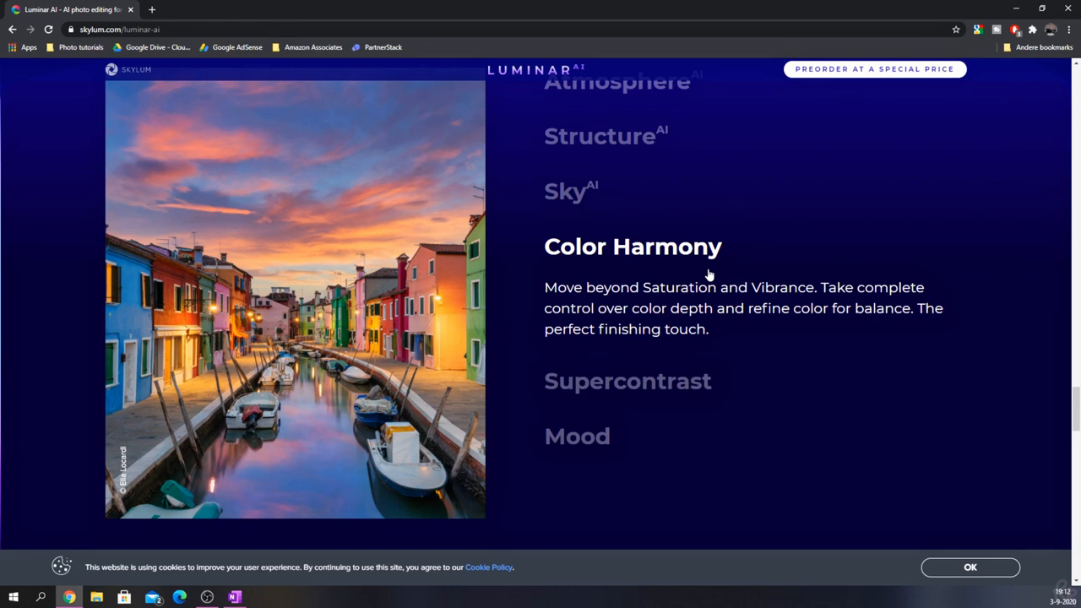
- Expand the Supercontrast and then Mood landscape tools to view their descriptions and example photos
{"action": "left_click", "coordinate": [647, 388]}
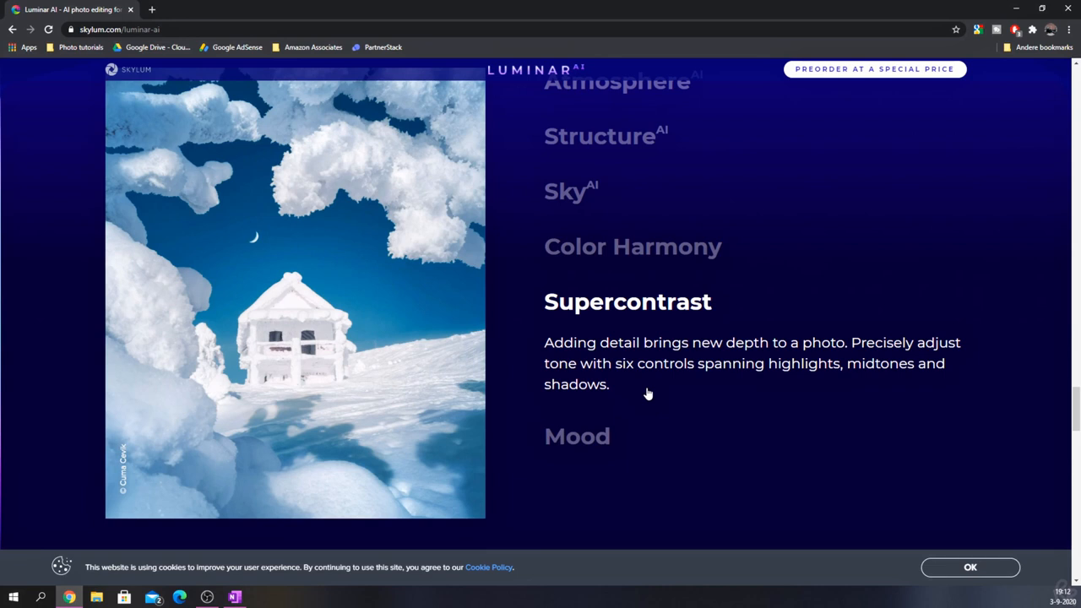
{"action": "left_click", "coordinate": [608, 437]}
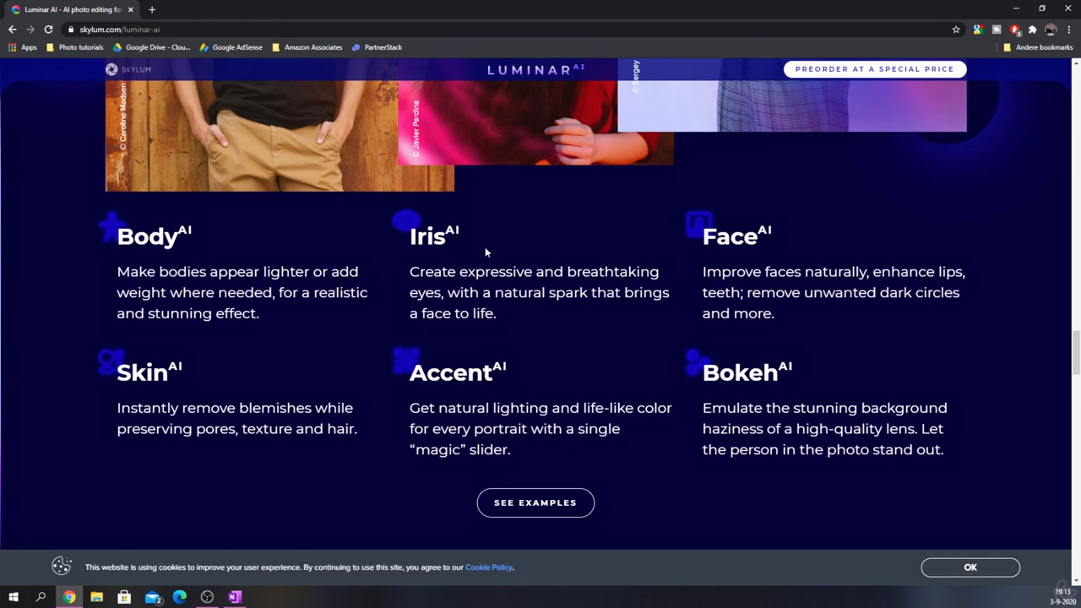
{"action": "scroll", "coordinate": [449, 307], "scroll_direction": "up", "scroll_amount": 4}
{"action": "scroll", "coordinate": [553, 344], "scroll_direction": "down", "scroll_amount": 4}
{"action": "scroll", "coordinate": [694, 296], "scroll_direction": "up", "scroll_amount": 5}
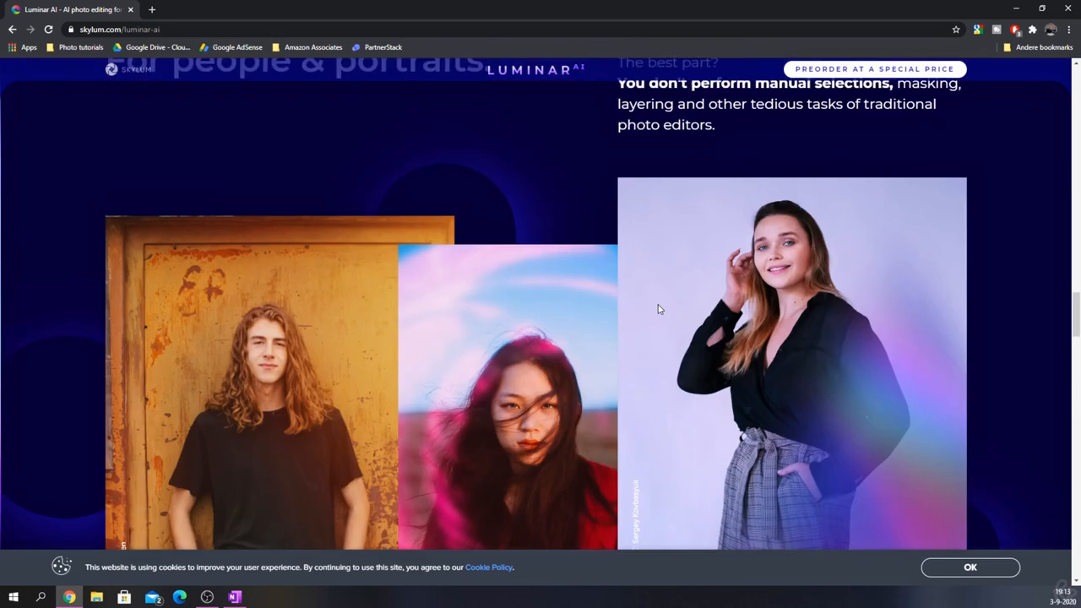
{"action": "scroll", "coordinate": [658, 317], "scroll_direction": "up", "scroll_amount": 5}
{"action": "scroll", "coordinate": [658, 317], "scroll_direction": "up", "scroll_amount": 5}
{"action": "scroll", "coordinate": [648, 314], "scroll_direction": "up", "scroll_amount": 5}
{"action": "scroll", "coordinate": [645, 317], "scroll_direction": "up", "scroll_amount": 4}
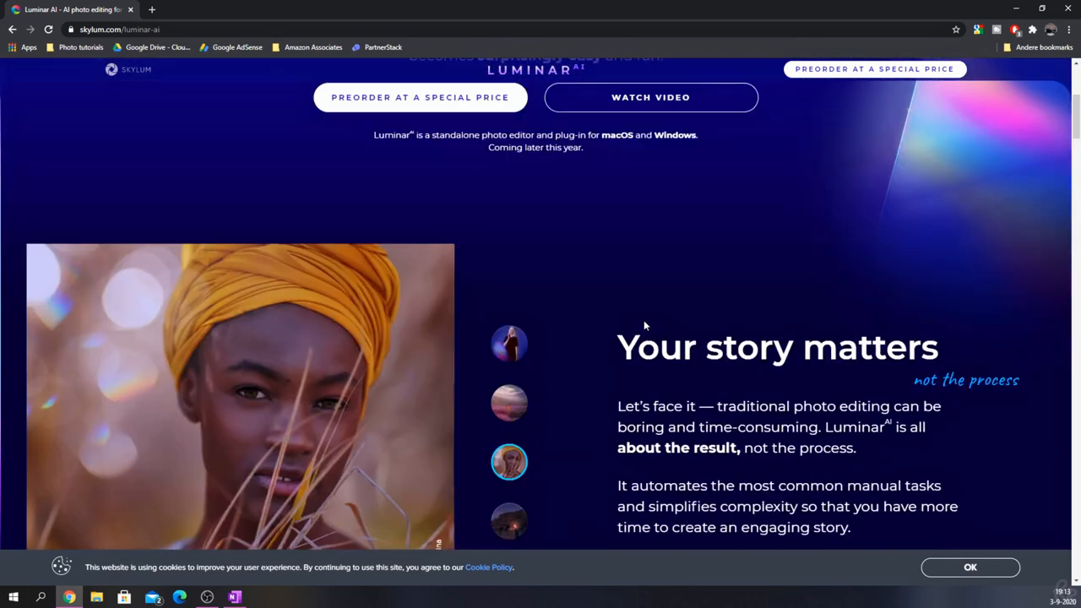
{"action": "scroll", "coordinate": [259, 218], "scroll_direction": "down", "scroll_amount": 3}
{"action": "scroll", "coordinate": [254, 228], "scroll_direction": "up", "scroll_amount": 2}
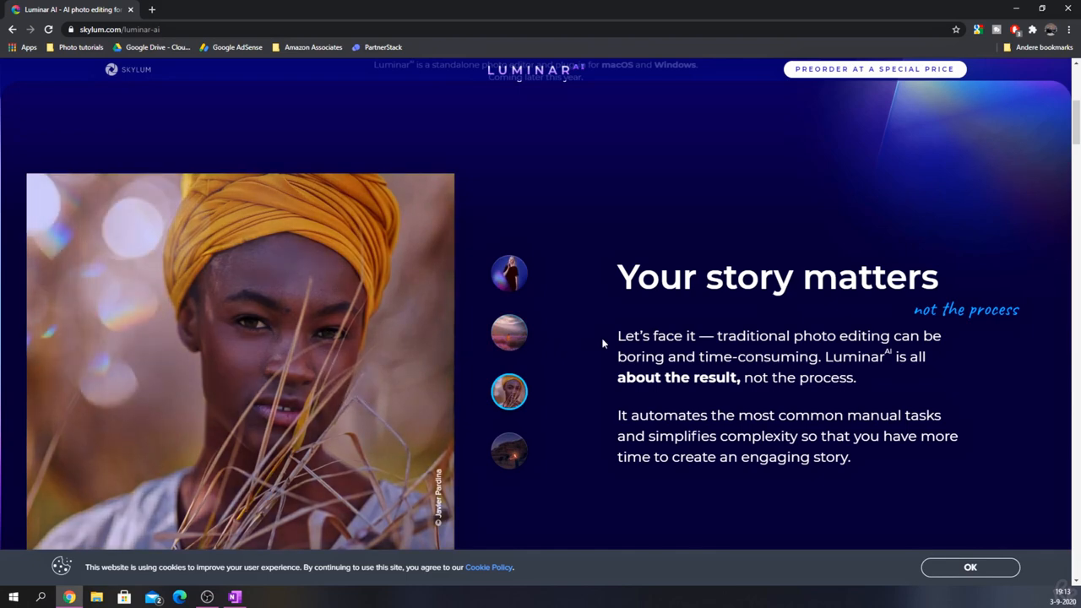
{"action": "scroll", "coordinate": [601, 340], "scroll_direction": "down", "scroll_amount": 5}
{"action": "scroll", "coordinate": [597, 344], "scroll_direction": "down", "scroll_amount": 5}
{"action": "scroll", "coordinate": [597, 349], "scroll_direction": "down", "scroll_amount": 3}
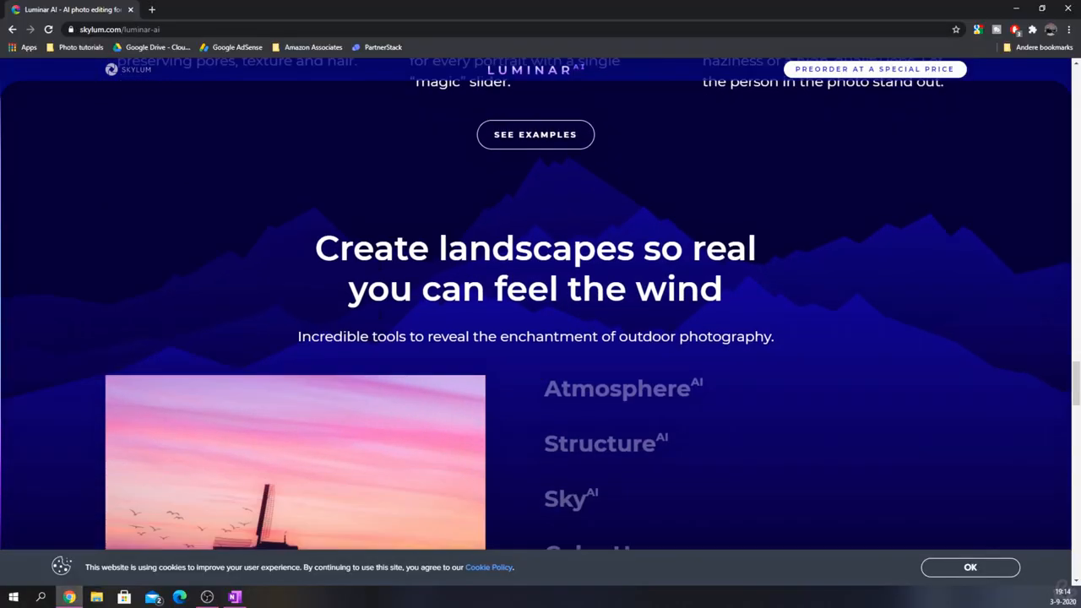
{"action": "scroll", "coordinate": [379, 315], "scroll_direction": "down", "scroll_amount": 3}
{"action": "scroll", "coordinate": [379, 314], "scroll_direction": "down", "scroll_amount": 1}
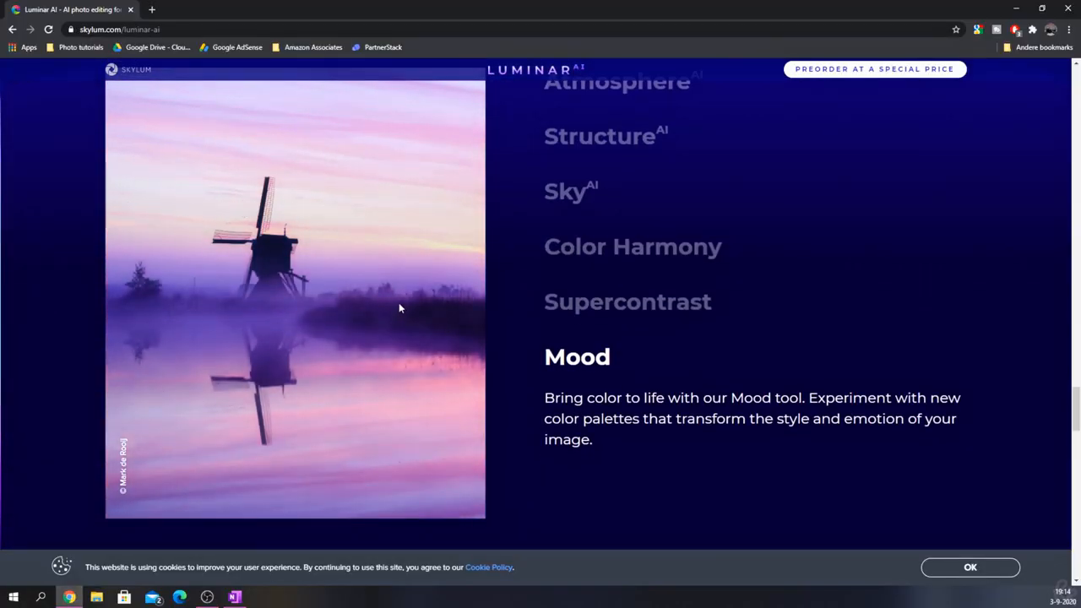
{"action": "scroll", "coordinate": [398, 307], "scroll_direction": "down", "scroll_amount": 3}
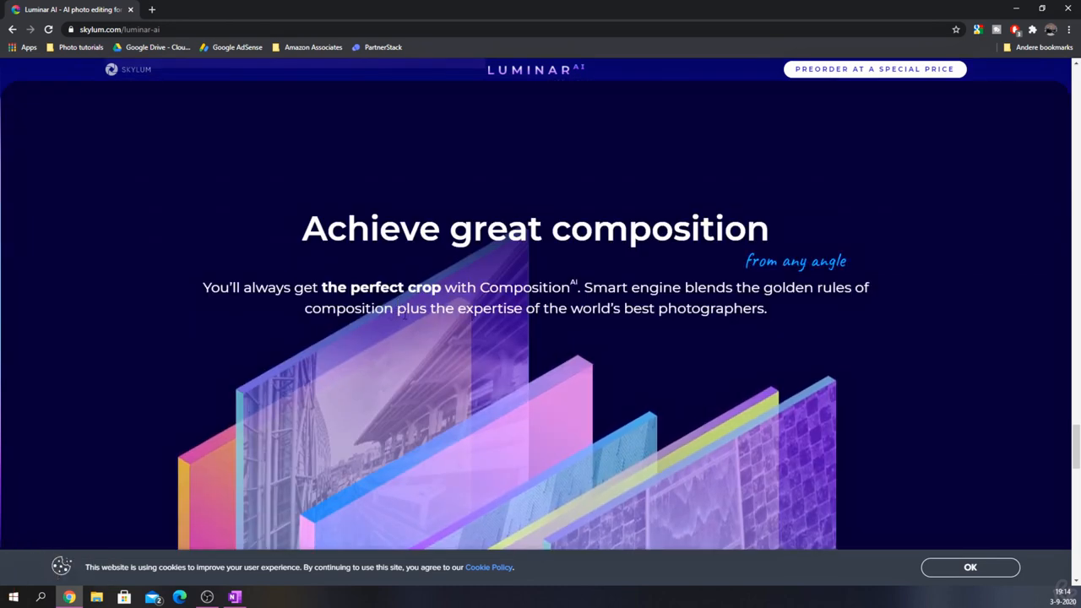
{"action": "scroll", "coordinate": [403, 315], "scroll_direction": "down", "scroll_amount": 3}
{"action": "scroll", "coordinate": [403, 315], "scroll_direction": "down", "scroll_amount": 5}
{"action": "scroll", "coordinate": [403, 315], "scroll_direction": "down", "scroll_amount": 2}
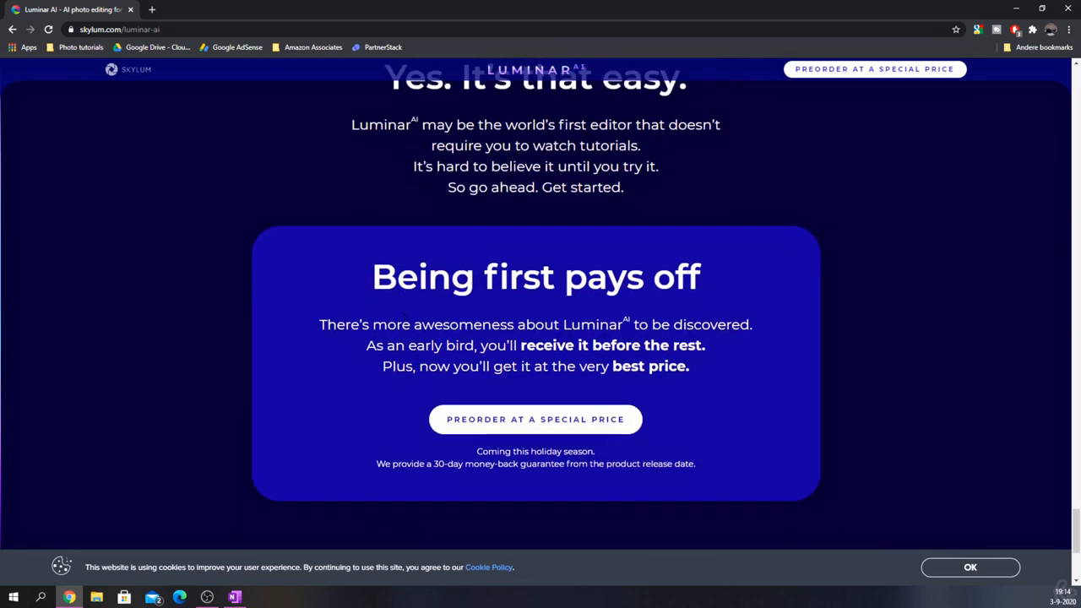
{"action": "scroll", "coordinate": [403, 315], "scroll_direction": "down", "scroll_amount": 1}
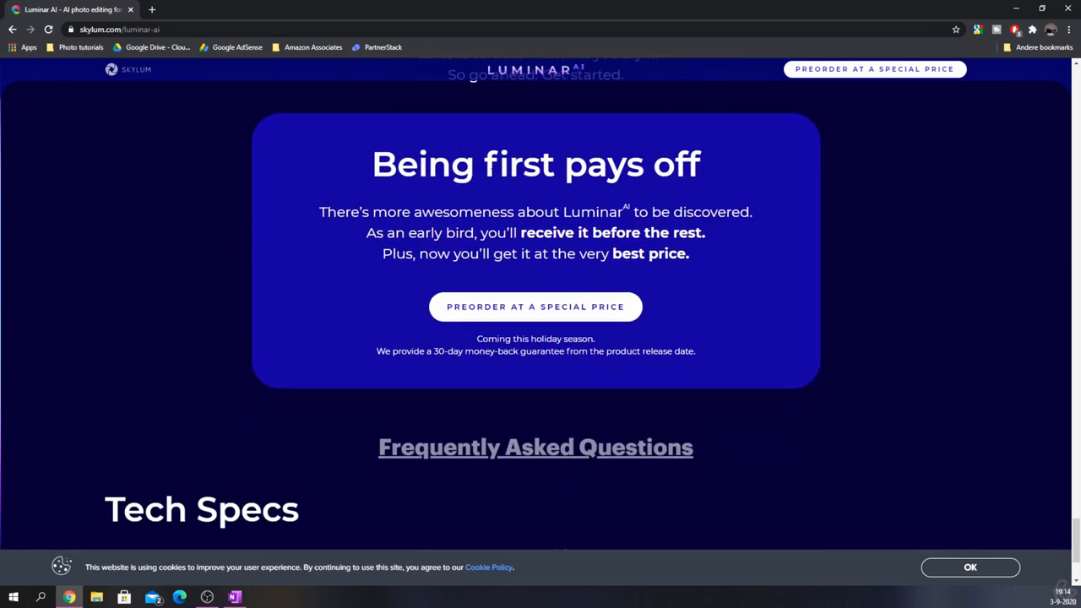